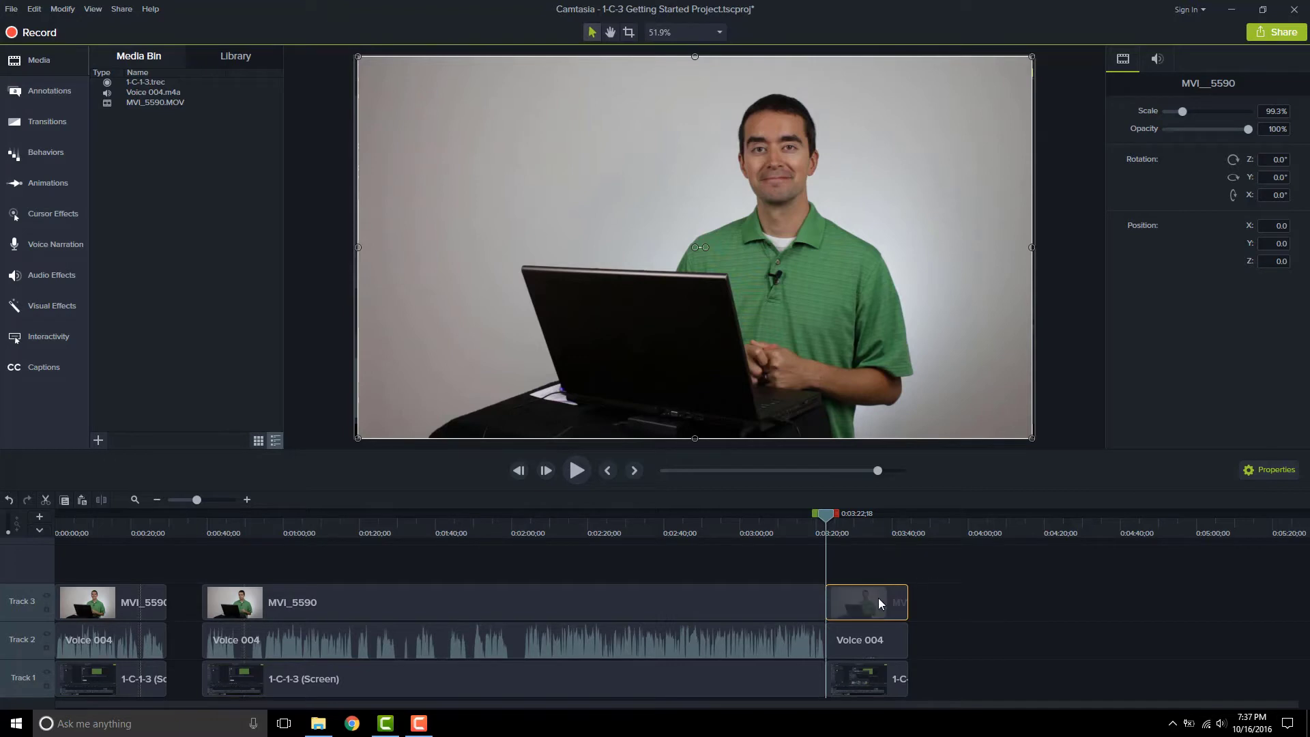
Marquee-select the three end pieces after 0:03:22 on Tracks 1–3 and delete them
{"action": "left_click", "coordinate": [855, 639]}
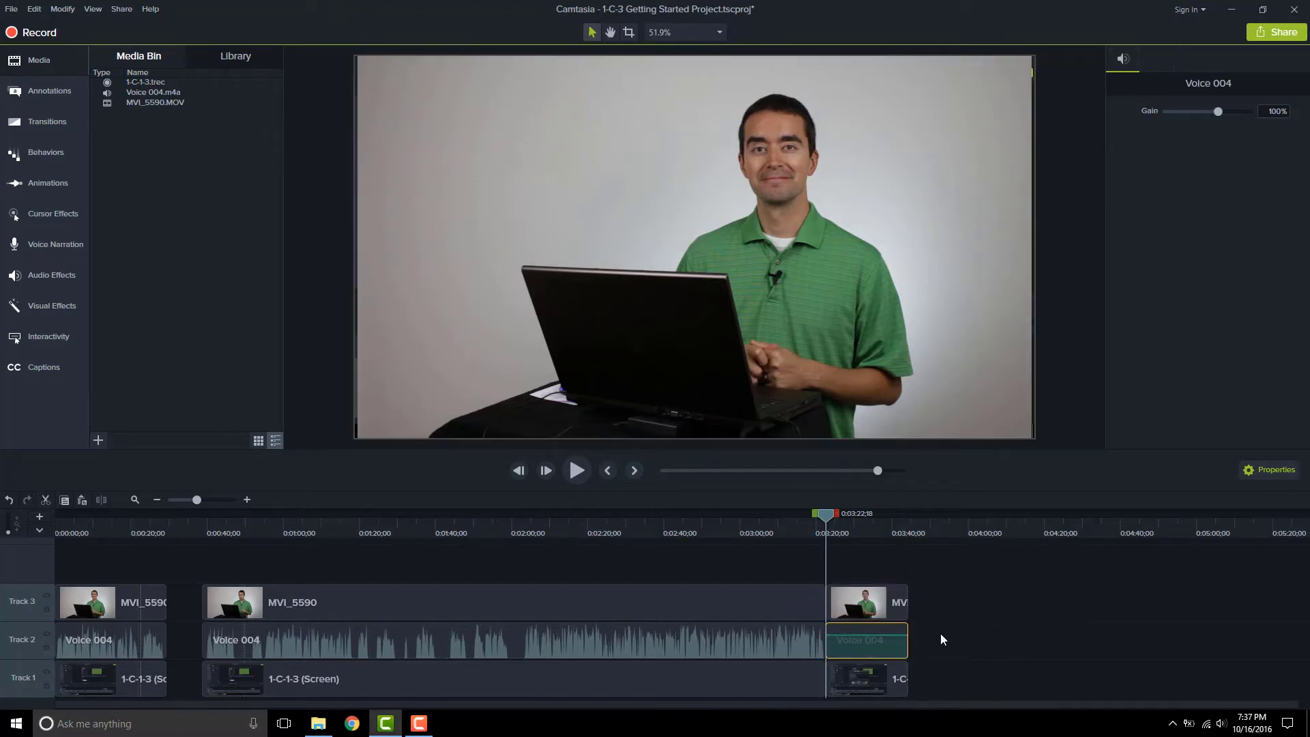
{"action": "left_click", "coordinate": [859, 676]}
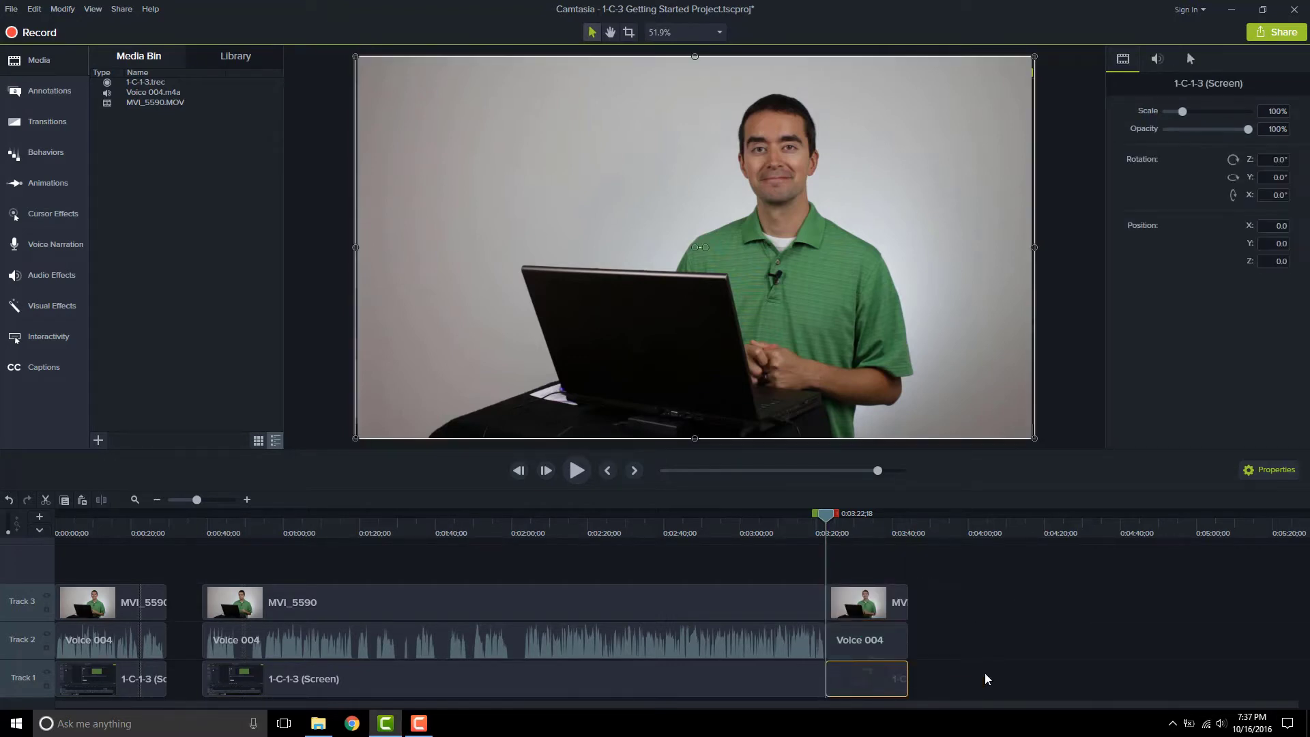
{"action": "left_click", "coordinate": [917, 565]}
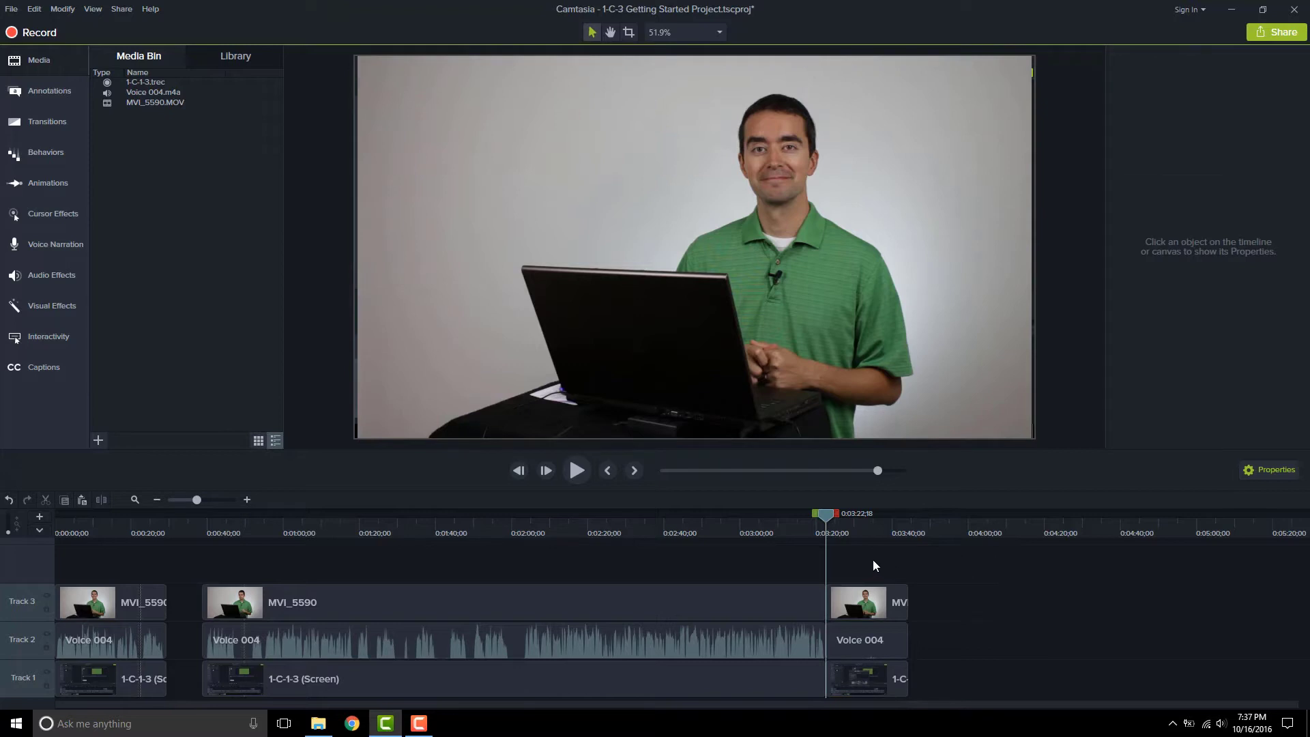
{"action": "left_click_drag", "start_coordinate": [868, 558], "coordinate": [891, 687]}
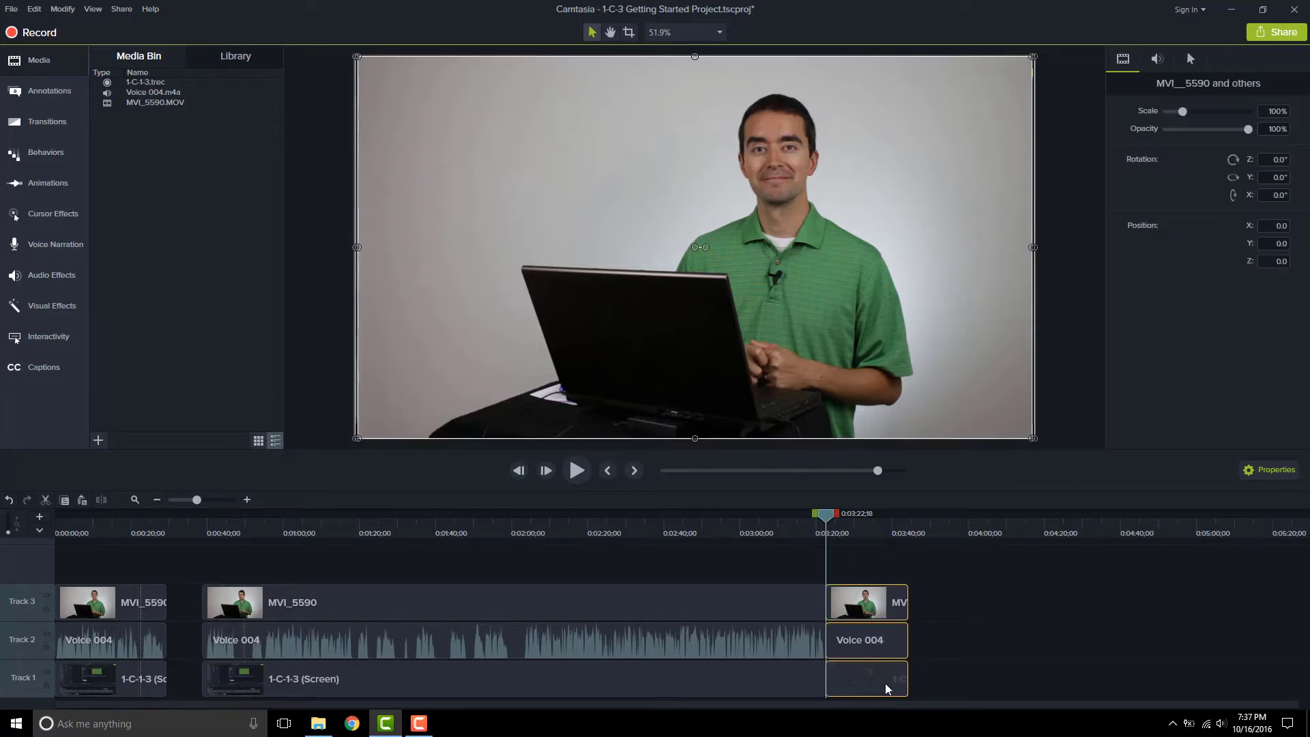
{"action": "key", "text": "Delete"}
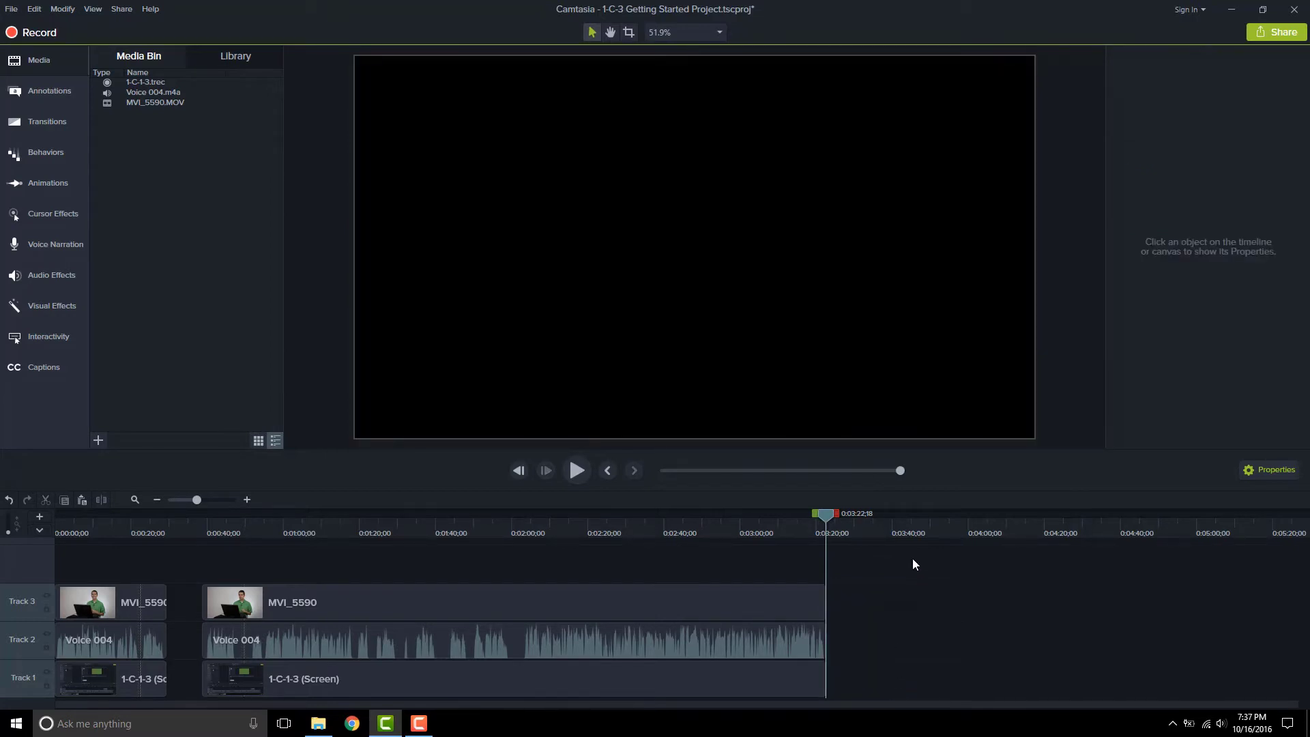
Marquee-select the clips after the gap, then extend the selection to the opening clips on all tracks
{"action": "left_click_drag", "start_coordinate": [891, 568], "coordinate": [800, 679]}
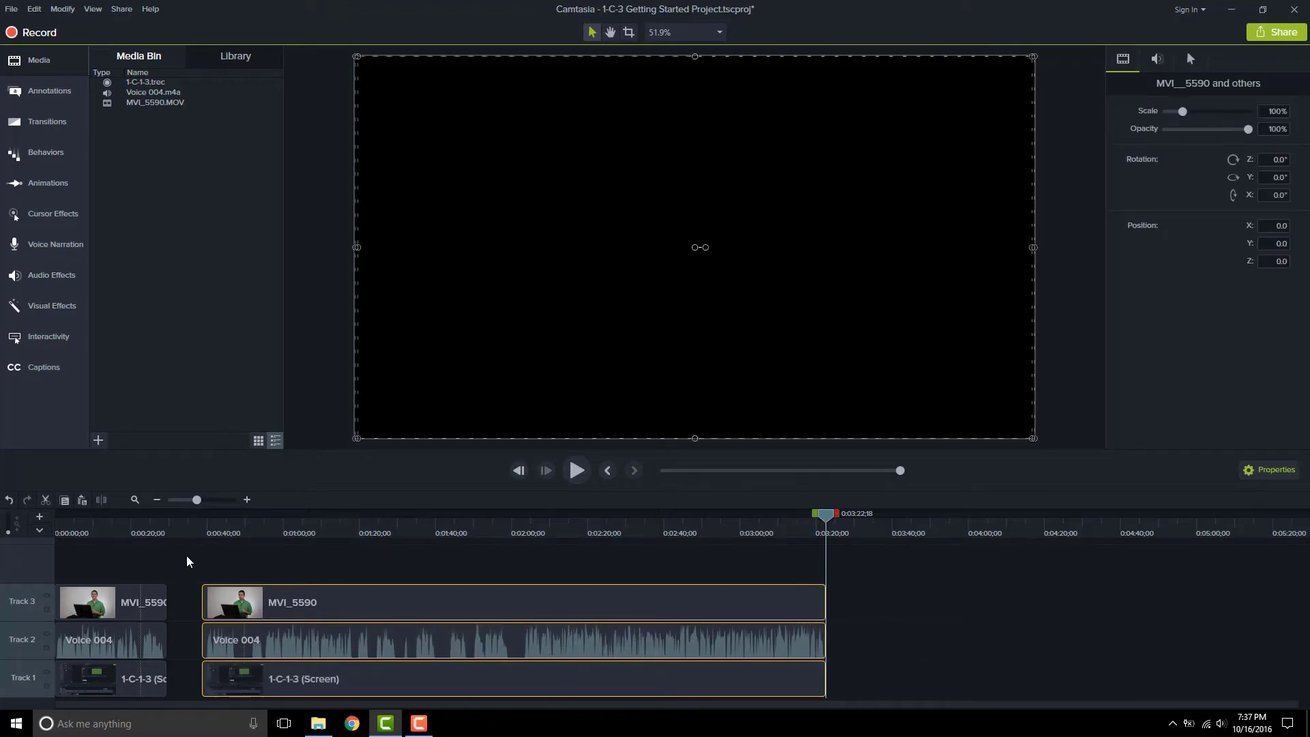
{"action": "left_click_drag", "start_coordinate": [92, 563], "coordinate": [236, 687]}
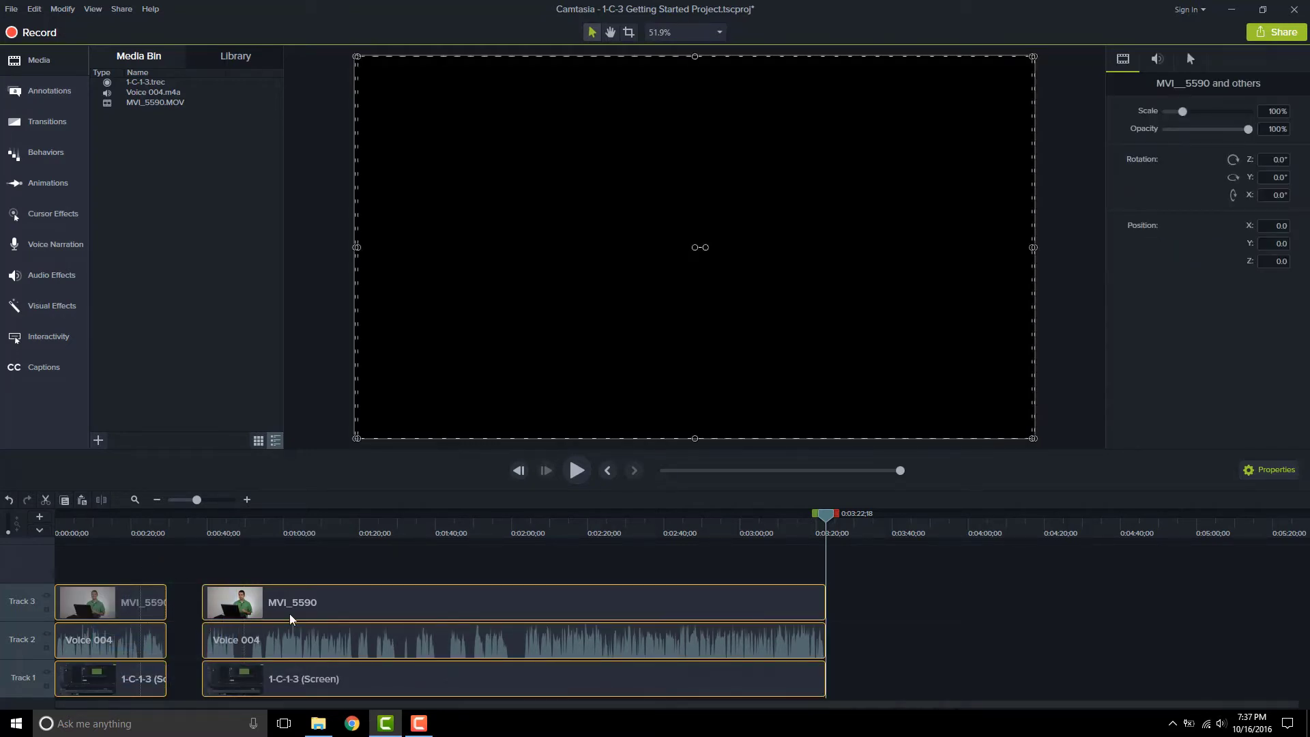
{"action": "left_click_drag", "start_coordinate": [310, 600], "coordinate": [223, 609]}
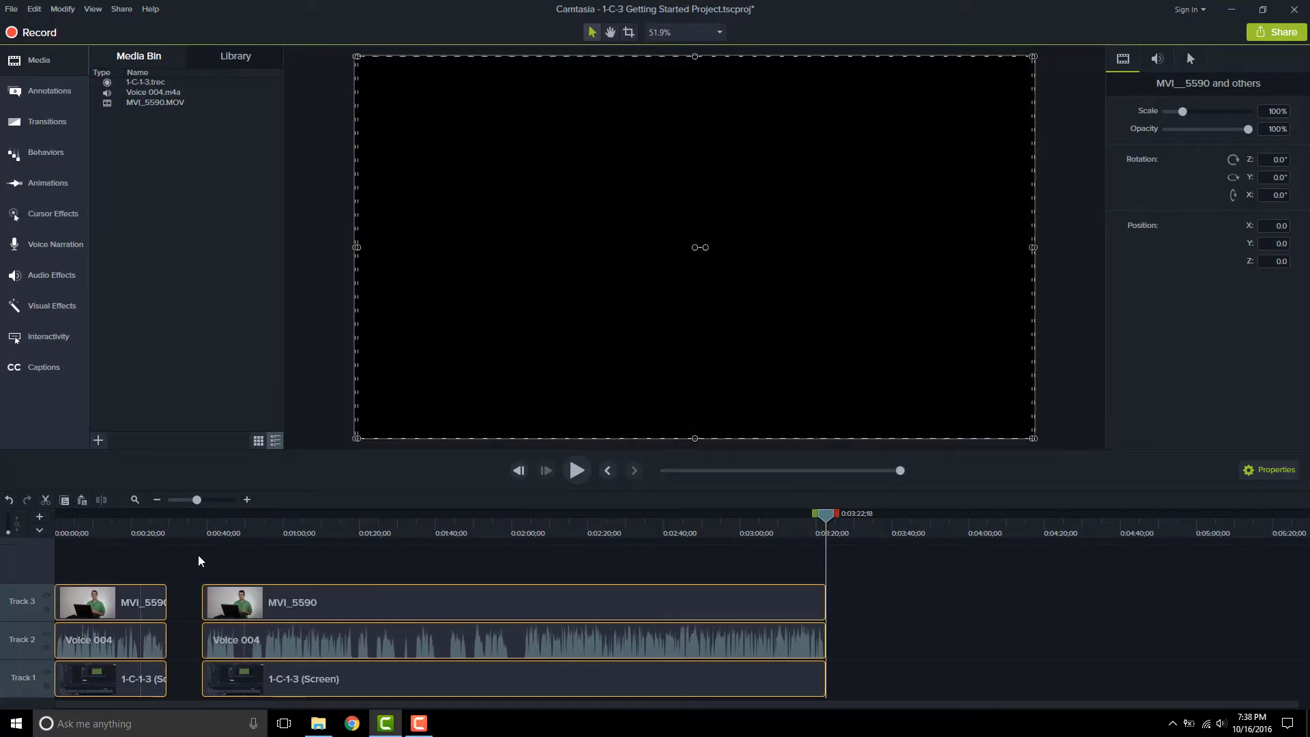
{"action": "left_click", "coordinate": [131, 570]}
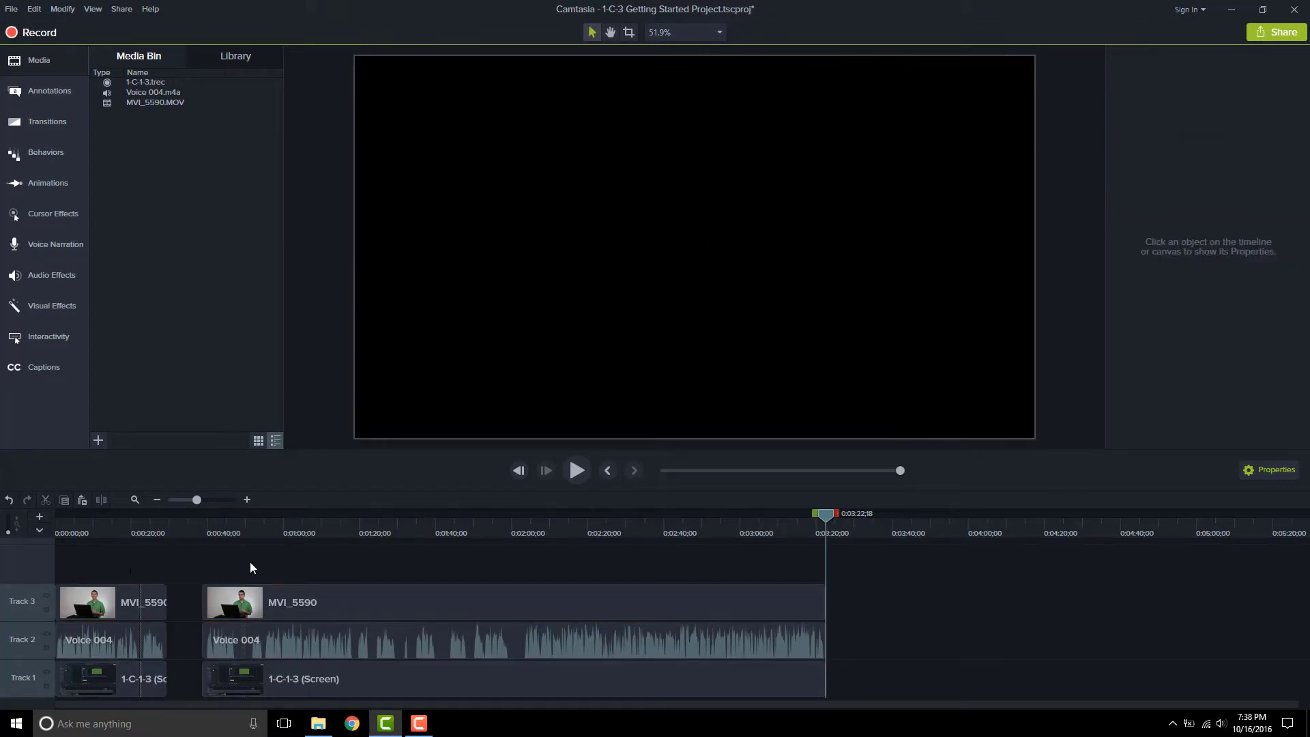
{"action": "left_click_drag", "start_coordinate": [260, 565], "coordinate": [141, 604]}
{"action": "left_click_drag", "start_coordinate": [181, 685], "coordinate": [235, 680]}
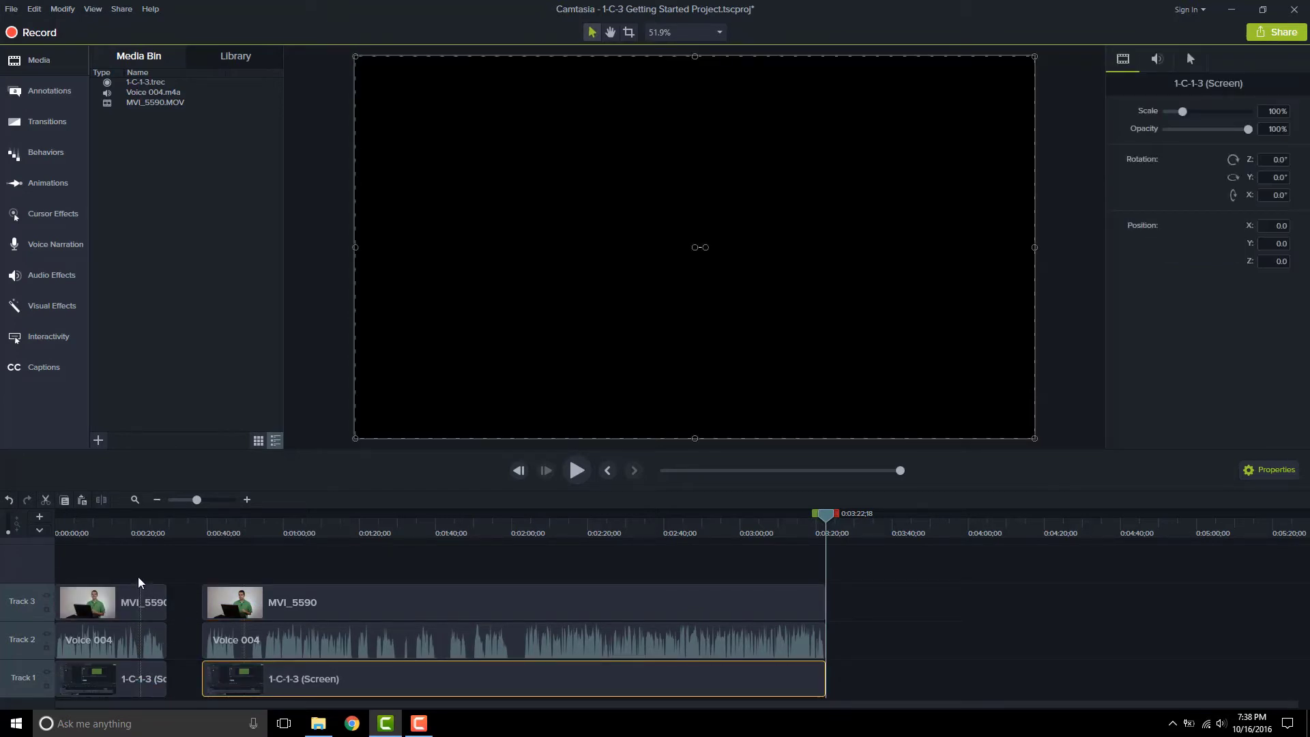
{"action": "left_click_drag", "start_coordinate": [137, 573], "coordinate": [208, 600]}
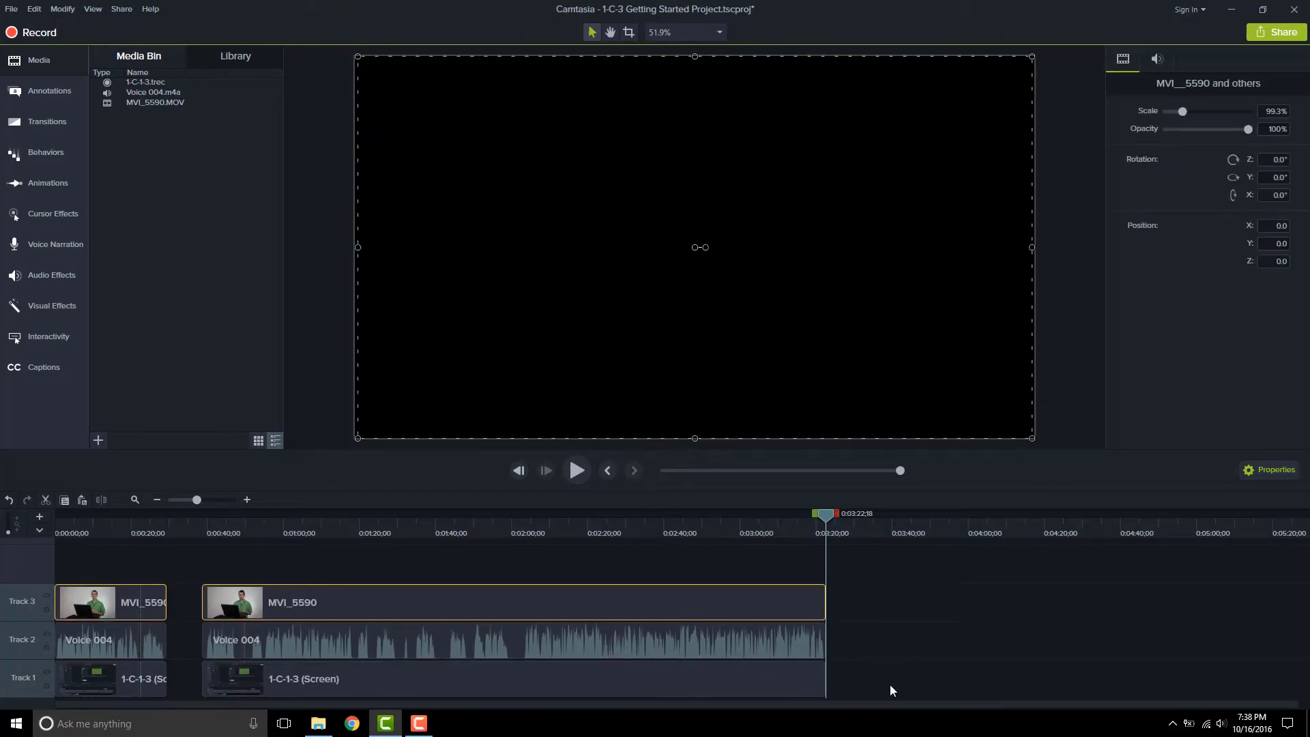
{"action": "left_click_drag", "start_coordinate": [890, 685], "coordinate": [119, 676]}
{"action": "left_click", "coordinate": [188, 601]}
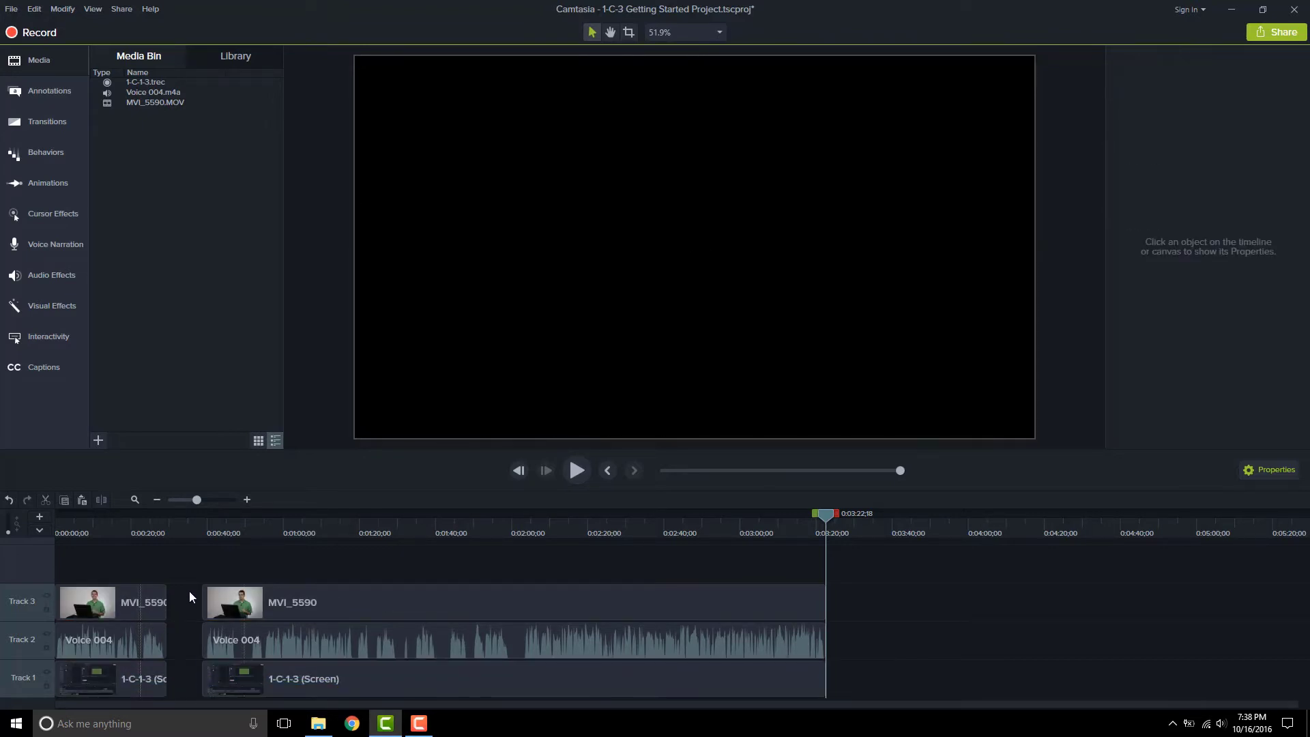
{"action": "left_click", "coordinate": [94, 603]}
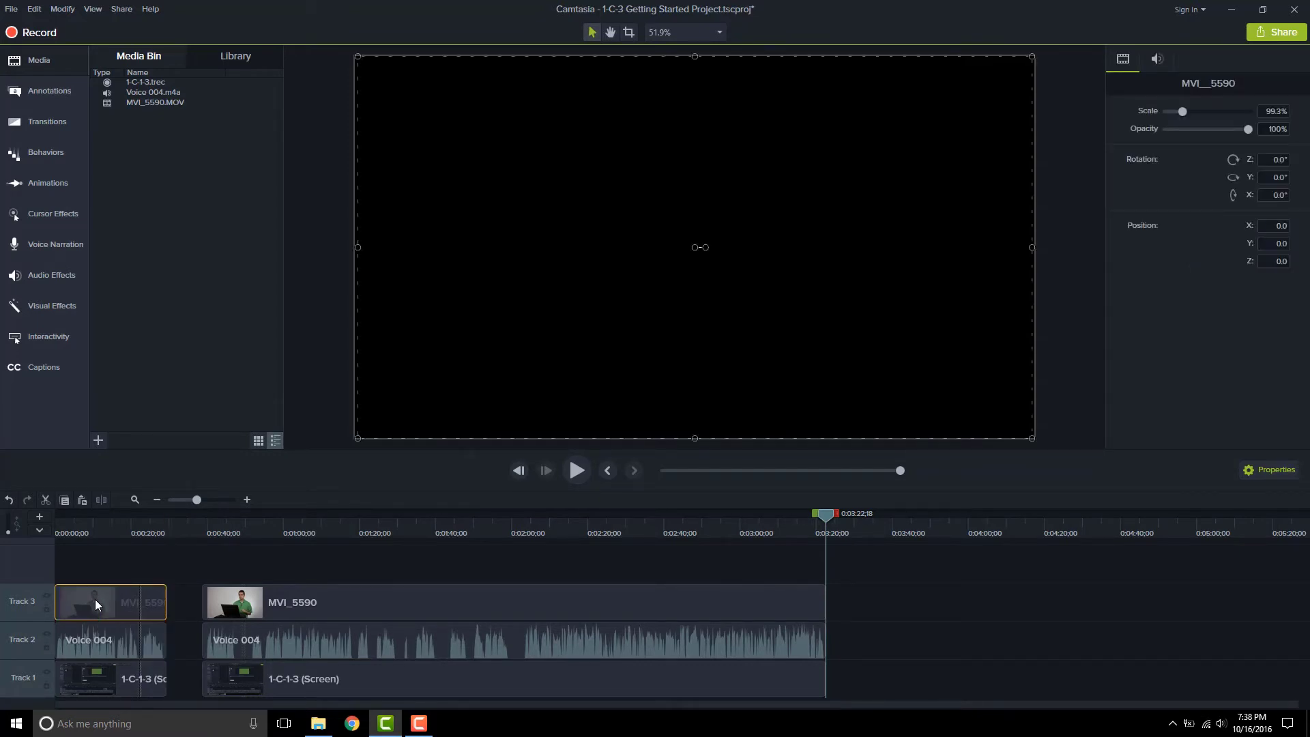
{"action": "left_click", "coordinate": [347, 602], "text": "ctrl"}
{"action": "left_click", "coordinate": [130, 678], "text": "ctrl"}
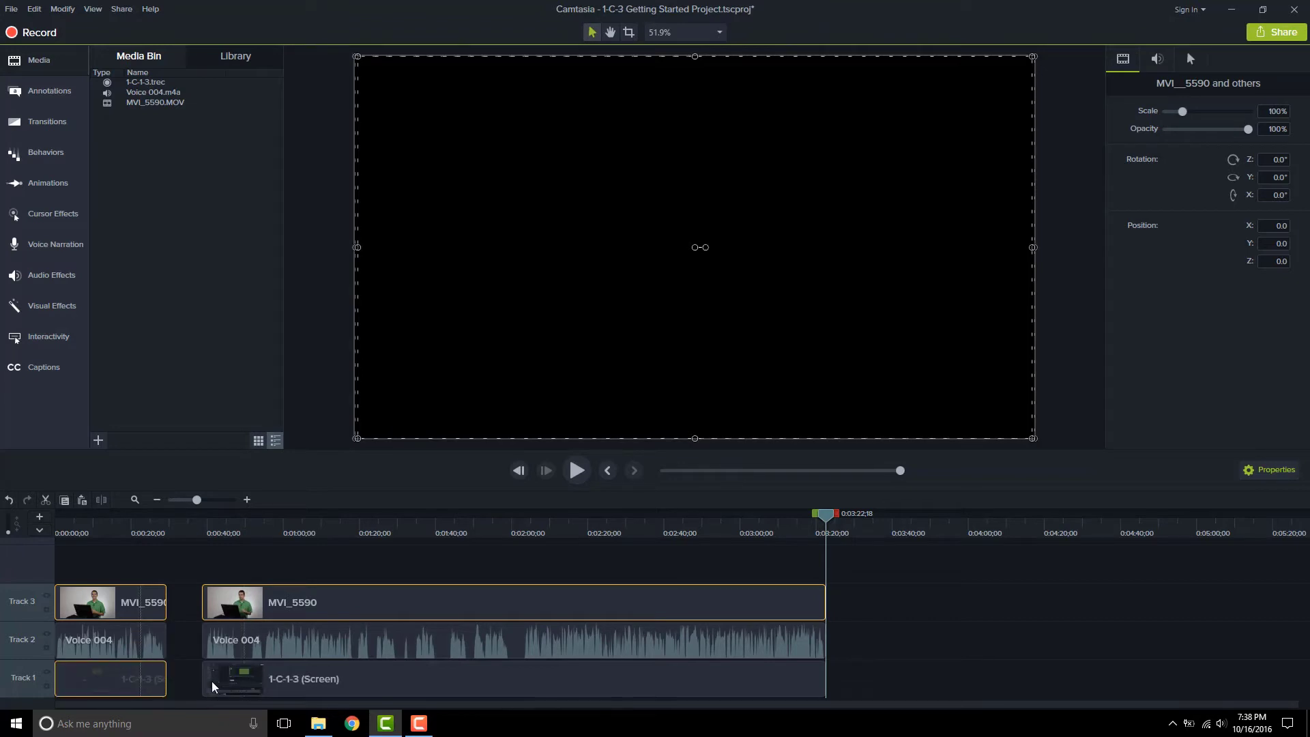
{"action": "left_click", "coordinate": [403, 686], "text": "ctrl"}
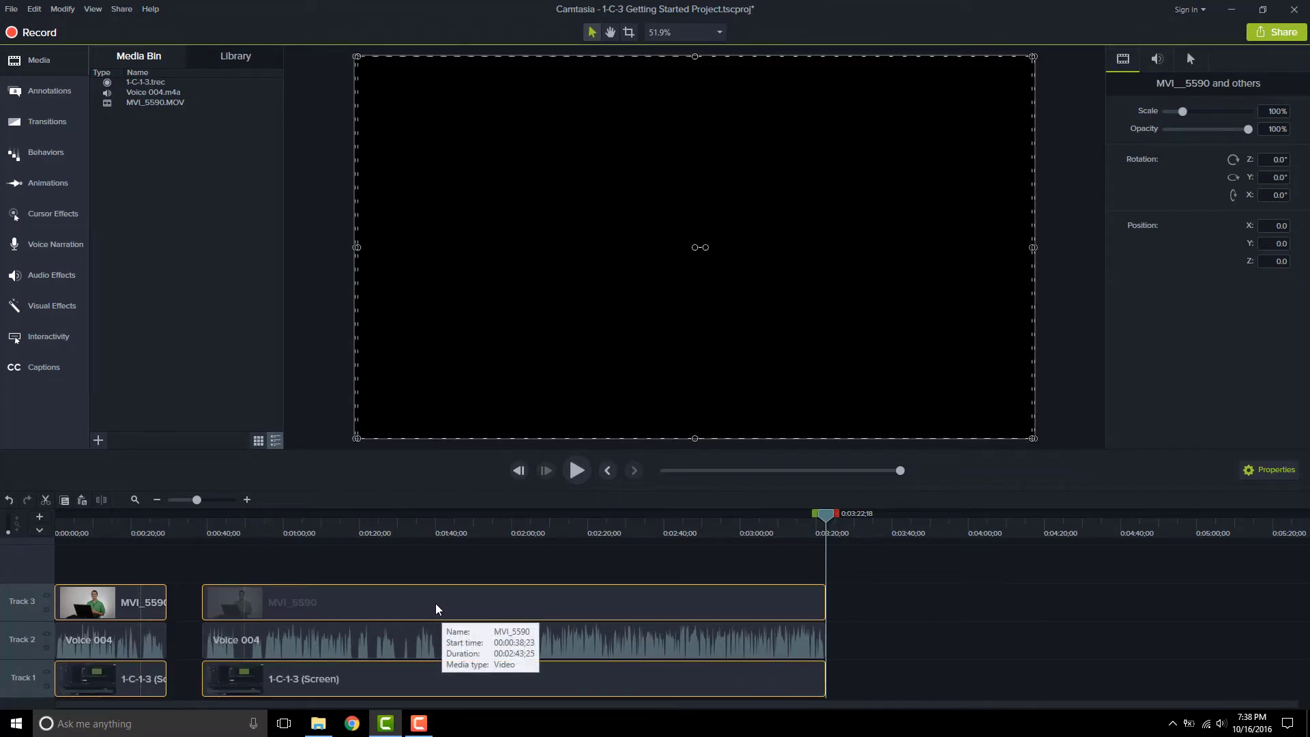
{"action": "left_click_drag", "start_coordinate": [435, 604], "coordinate": [321, 608]}
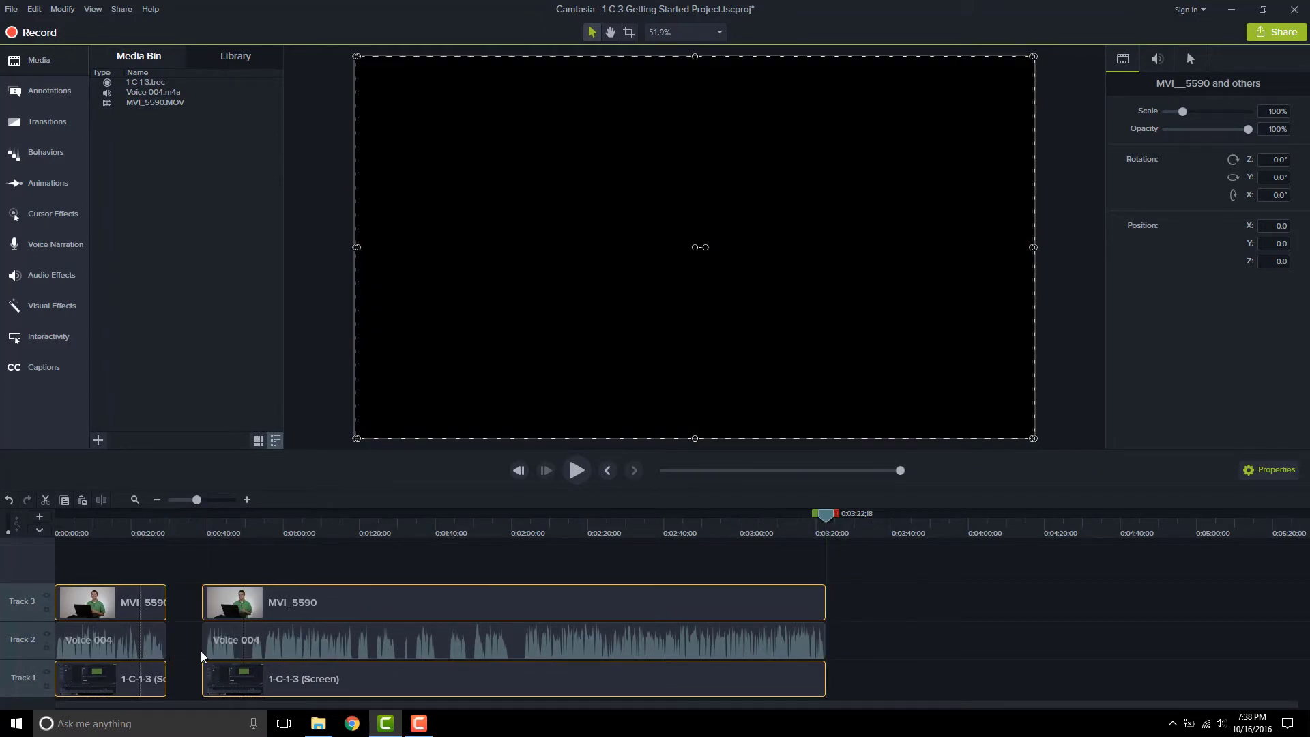
{"action": "left_click", "coordinate": [163, 568]}
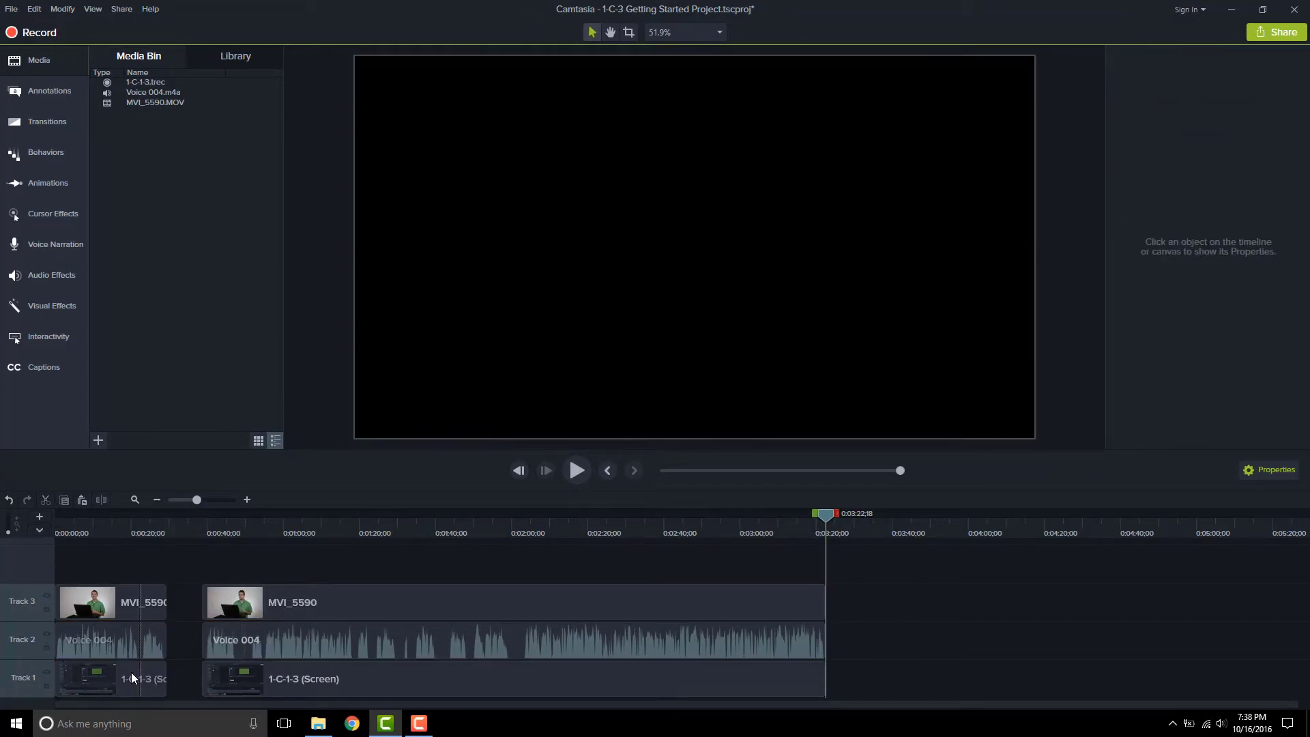
{"action": "left_click", "coordinate": [131, 676]}
{"action": "left_click", "coordinate": [306, 644], "text": "ctrl"}
{"action": "left_click_drag", "start_coordinate": [367, 639], "coordinate": [292, 634]}
{"action": "left_click", "coordinate": [190, 609]}
{"action": "left_click", "coordinate": [372, 600]}
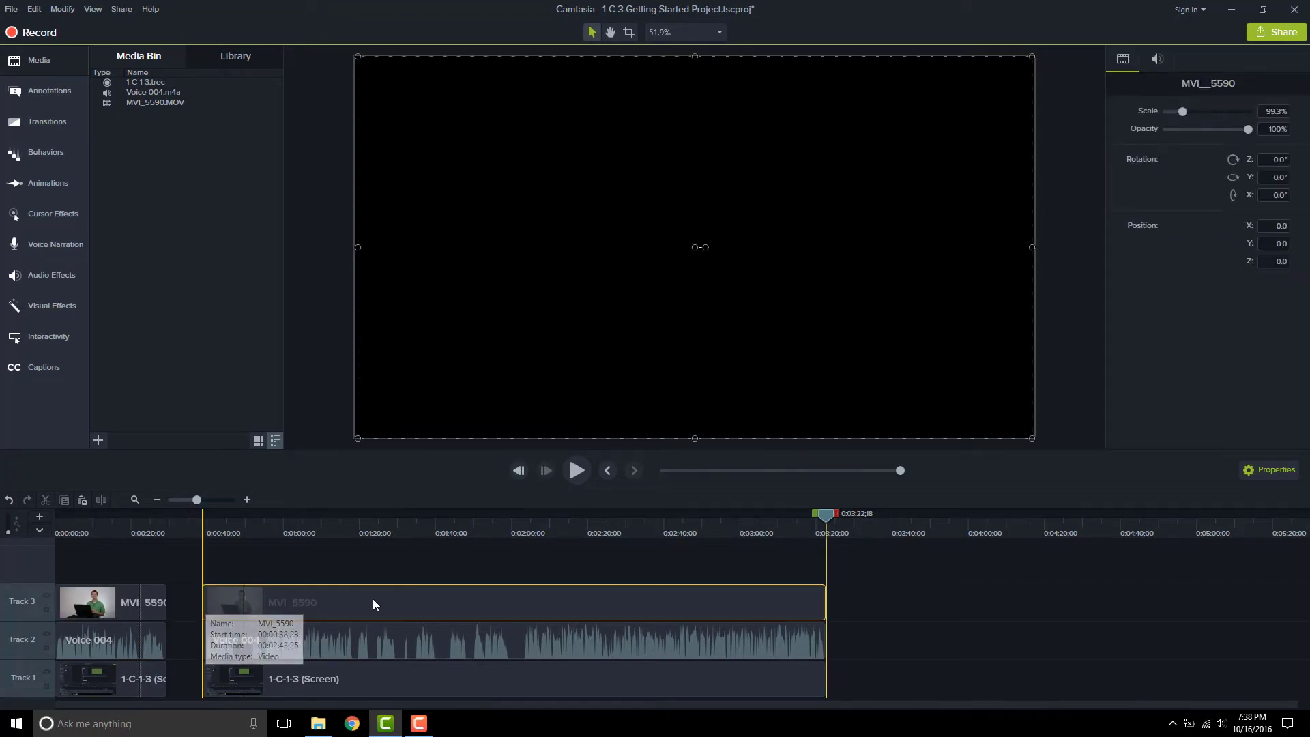
{"action": "left_click", "coordinate": [365, 676], "text": "ctrl"}
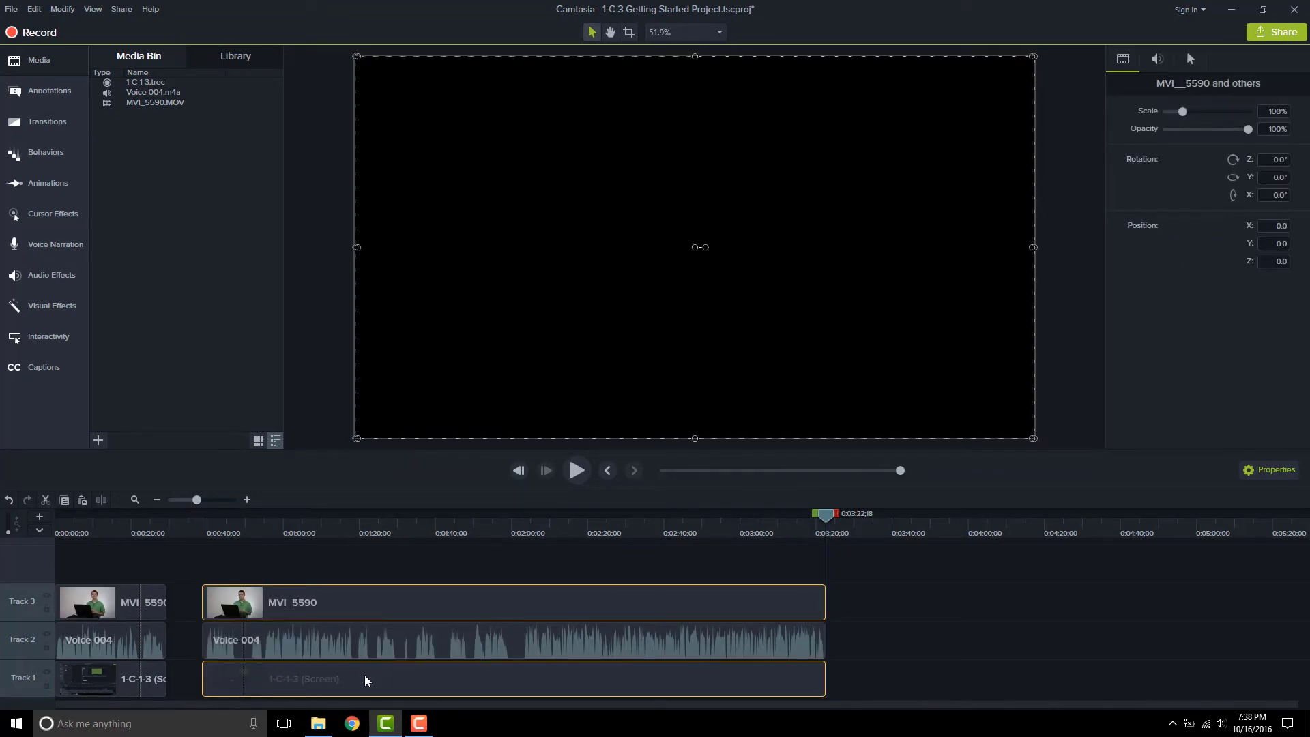
{"action": "left_click", "coordinate": [109, 636], "text": "ctrl"}
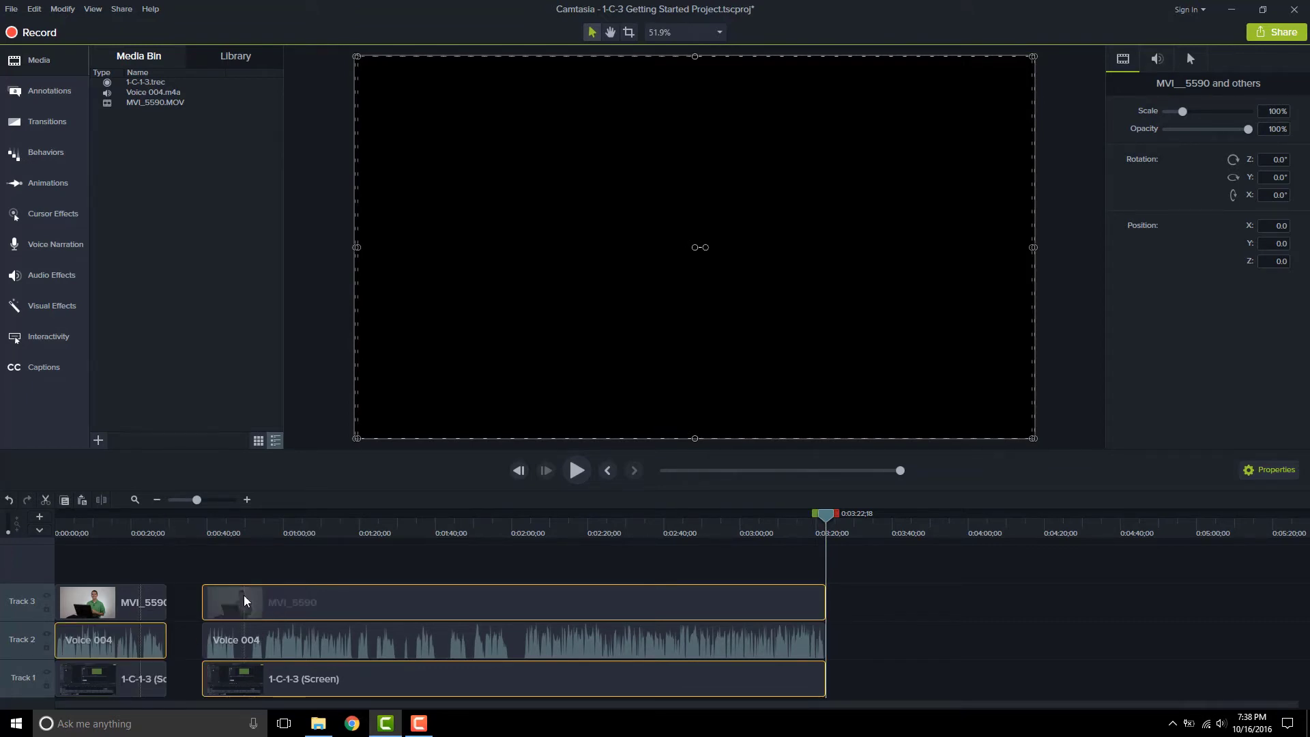
{"action": "mouse_move", "coordinate": [223, 595]}
{"action": "left_mouse_down"}
{"action": "mouse_move", "coordinate": [140, 617]}
{"action": "mouse_move", "coordinate": [251, 600]}
{"action": "mouse_move", "coordinate": [225, 603]}
{"action": "left_mouse_up"}
Select the three right-hand clips and slide them left until they butt against the left pieces
{"action": "left_click", "coordinate": [219, 553]}
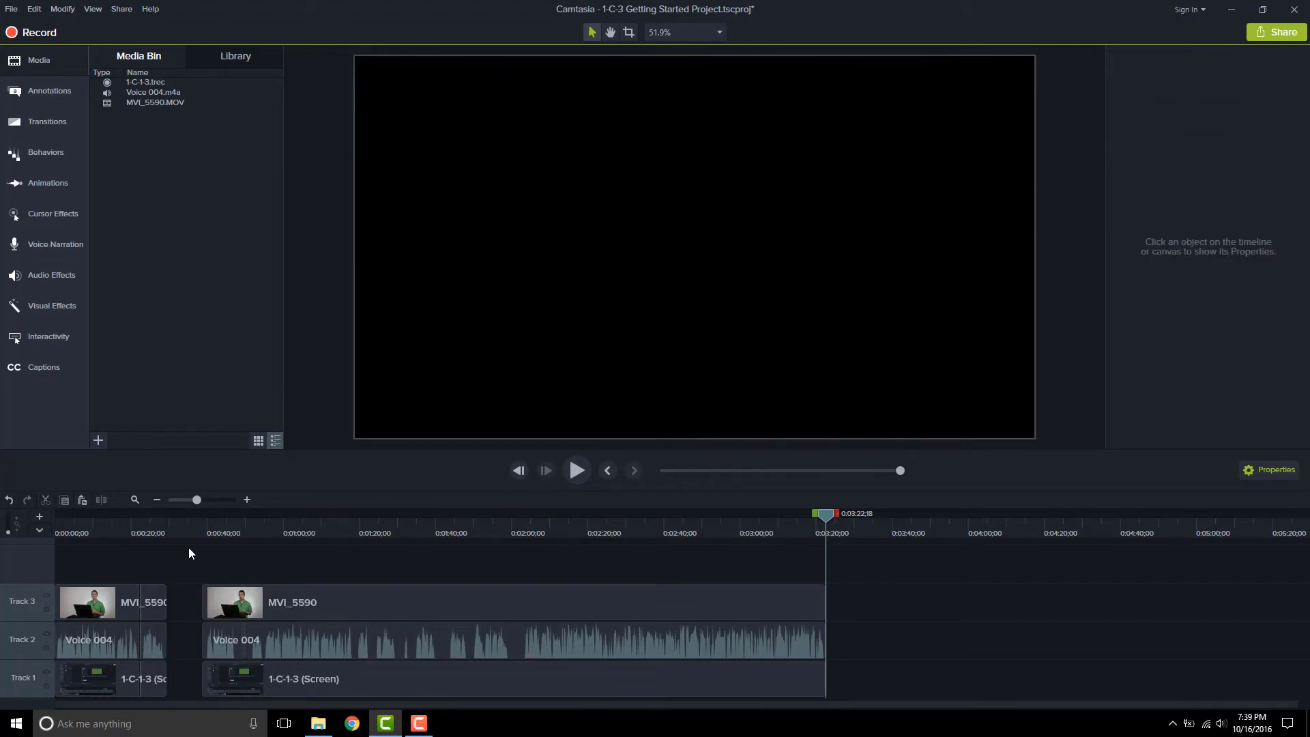
{"action": "left_click_drag", "start_coordinate": [178, 549], "coordinate": [122, 670]}
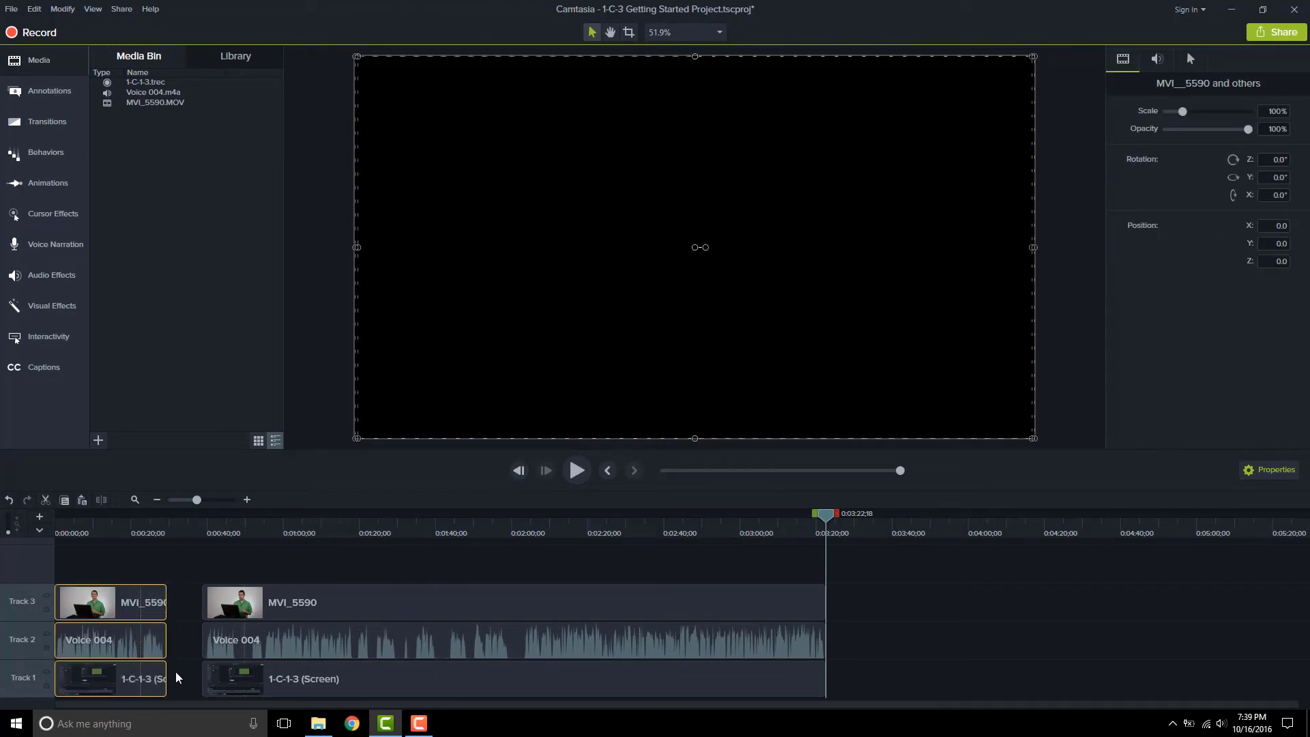
{"action": "left_click_drag", "start_coordinate": [189, 602], "coordinate": [236, 685]}
{"action": "left_click_drag", "start_coordinate": [567, 601], "coordinate": [247, 612]}
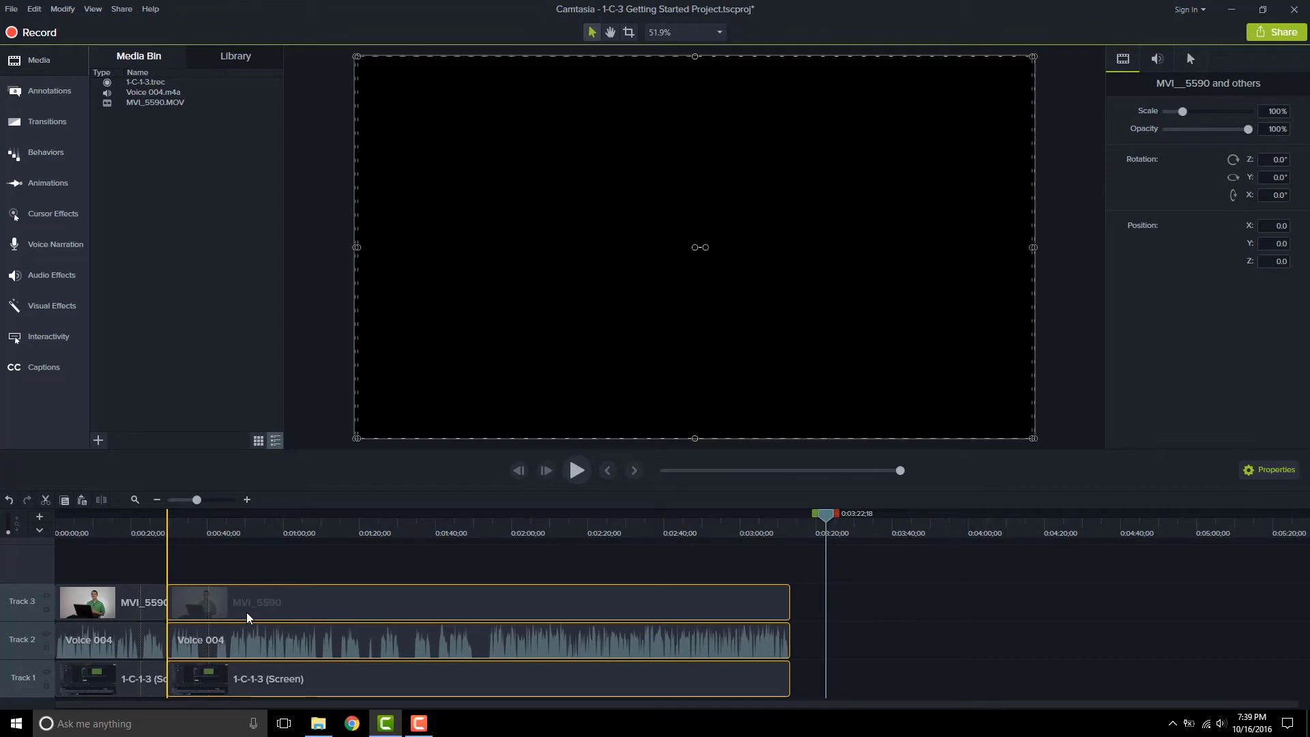
{"action": "left_click_drag", "start_coordinate": [247, 612], "coordinate": [248, 612]}
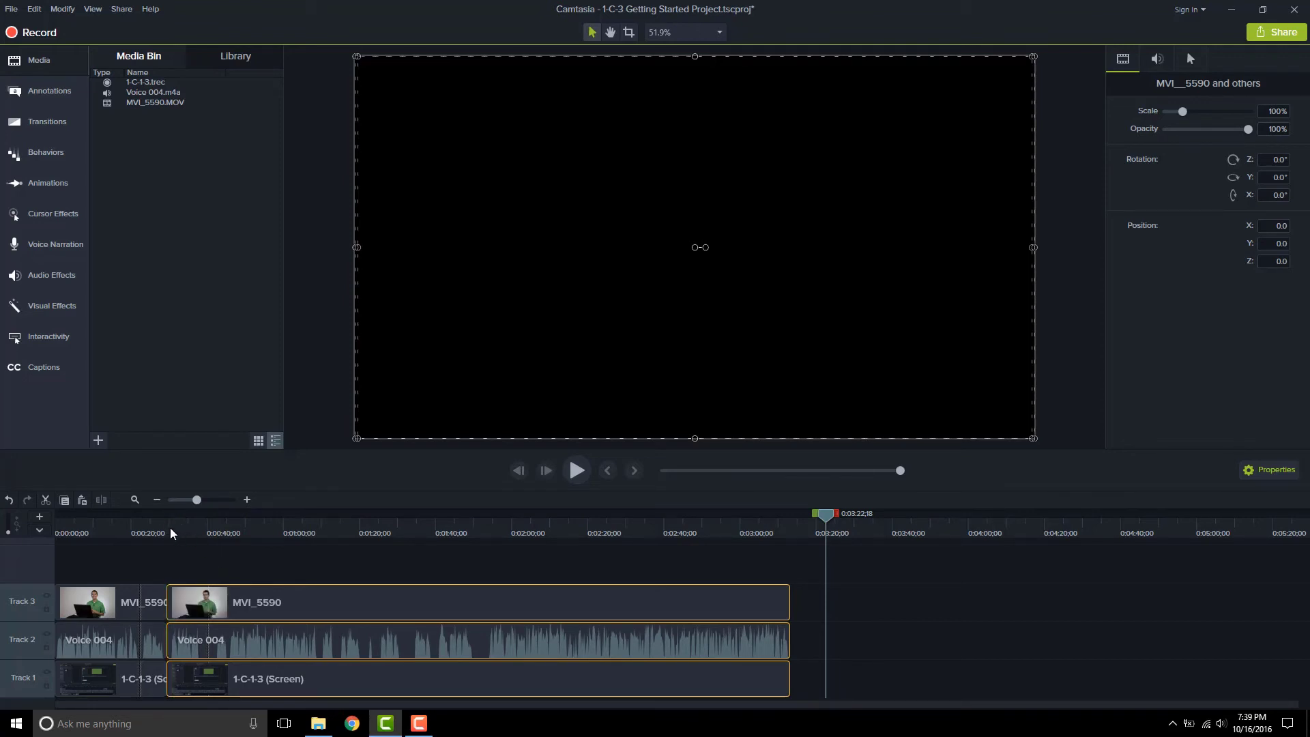
Try moving the MVI_5590 clips on Track 3, then put both back together at the start
{"action": "left_click", "coordinate": [111, 527]}
{"action": "left_click", "coordinate": [56, 525]}
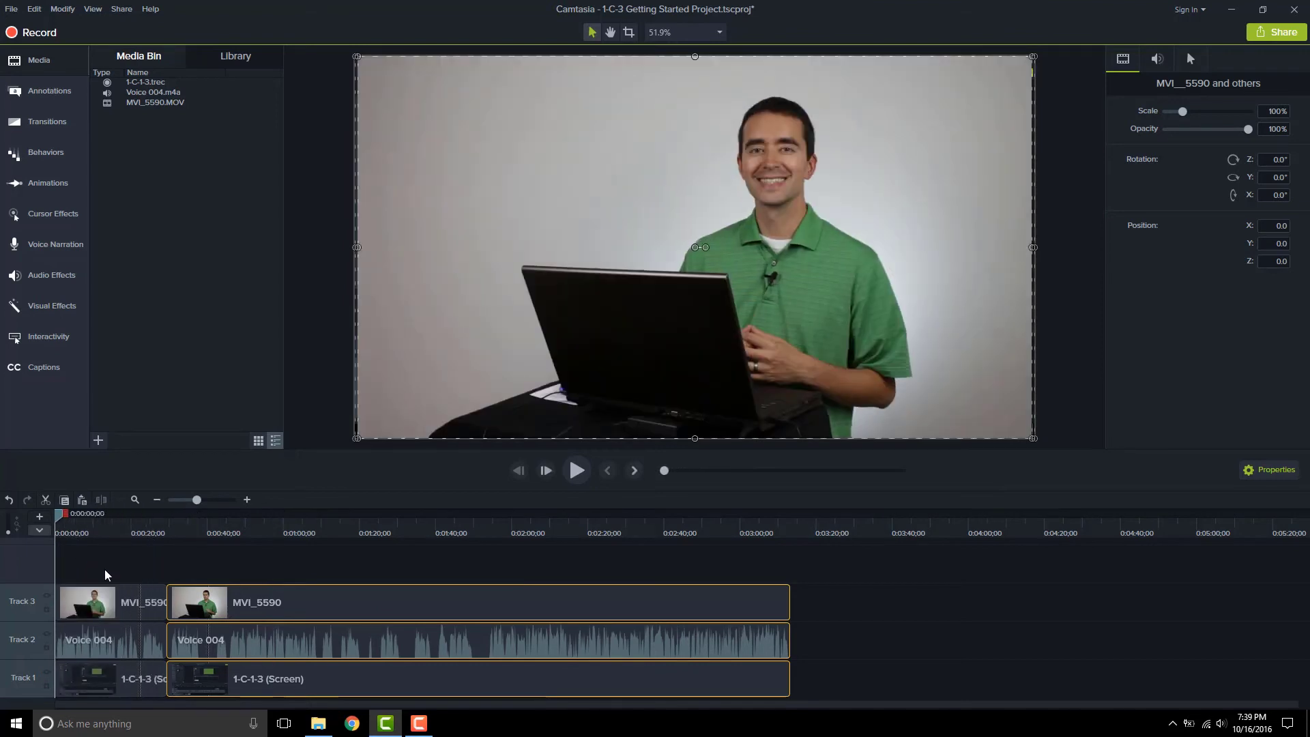
{"action": "left_click_drag", "start_coordinate": [101, 567], "coordinate": [127, 676]}
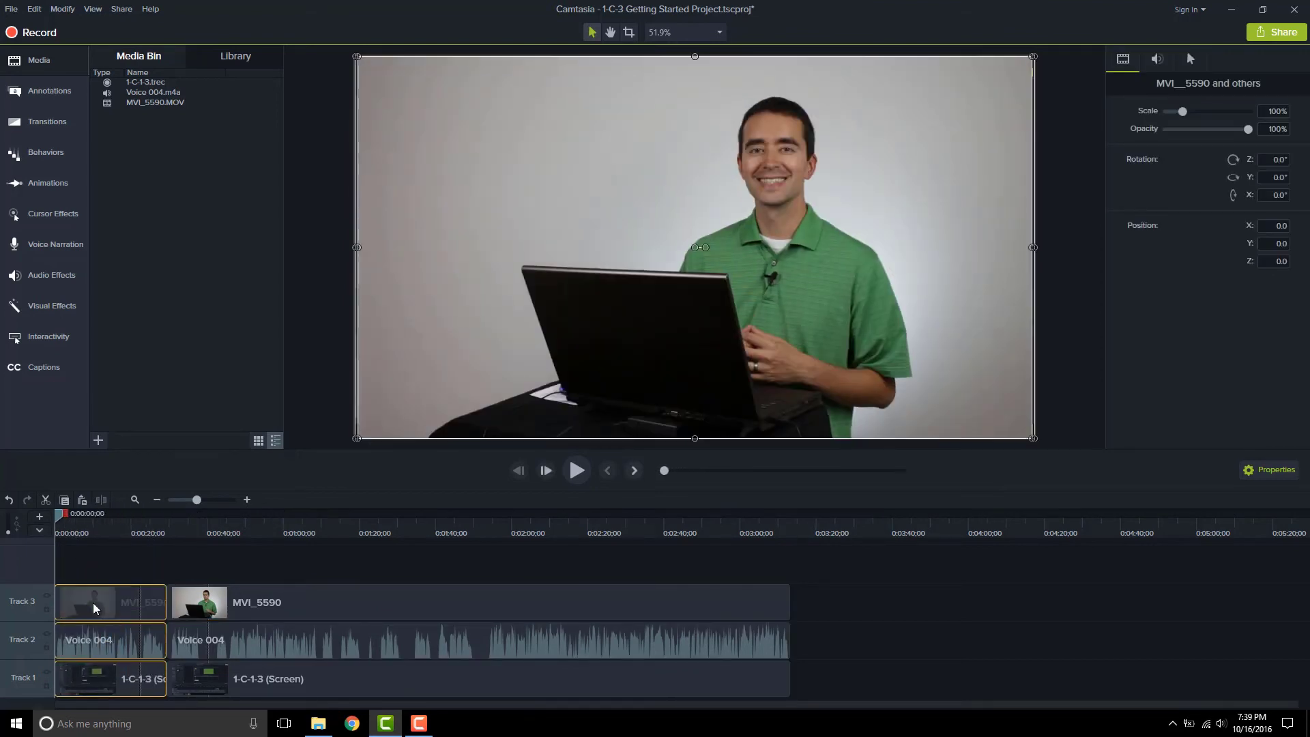
{"action": "left_click_drag", "start_coordinate": [93, 603], "coordinate": [137, 603]}
{"action": "left_click_drag", "start_coordinate": [166, 603], "coordinate": [120, 604]}
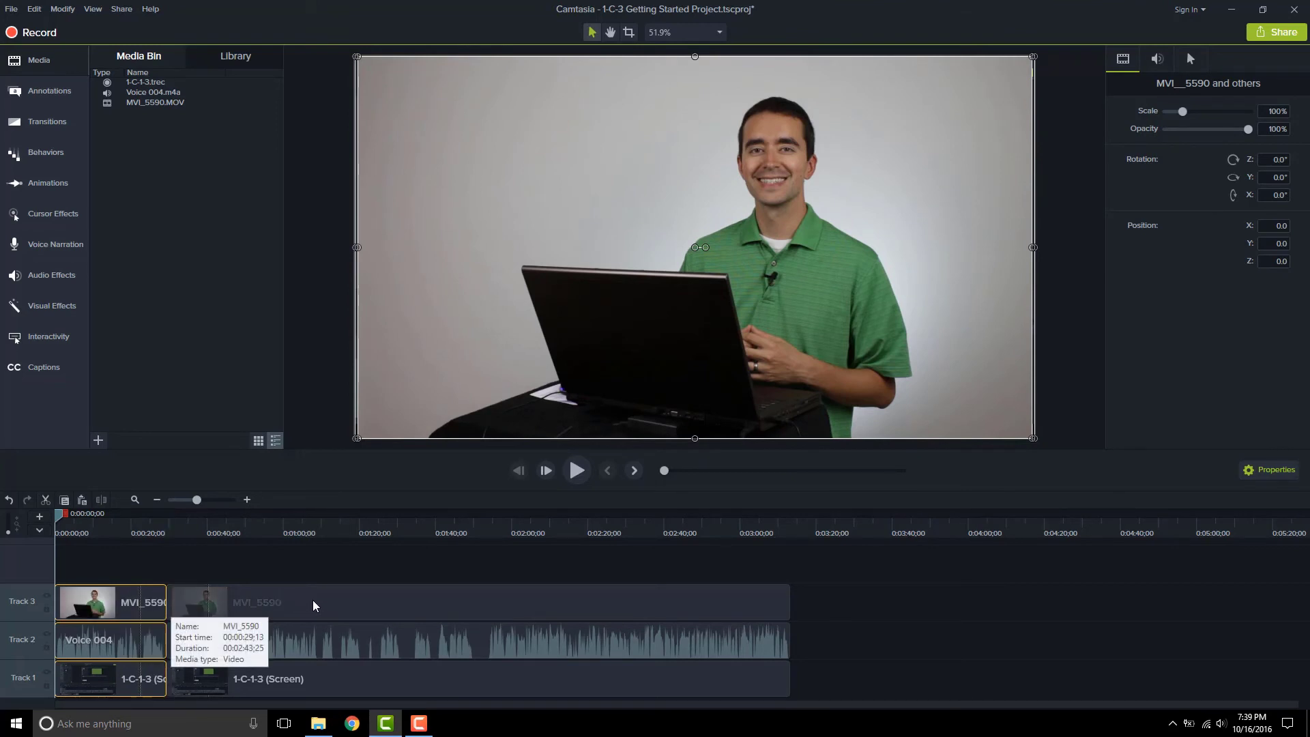
{"action": "left_click_drag", "start_coordinate": [312, 604], "coordinate": [432, 604]}
{"action": "left_click_drag", "start_coordinate": [108, 604], "coordinate": [140, 604]}
{"action": "left_click_drag", "start_coordinate": [337, 604], "coordinate": [211, 603]}
Select all six clips and push them later as one block starting near 0:00:45
{"action": "left_click_drag", "start_coordinate": [123, 572], "coordinate": [187, 692]}
{"action": "left_click_drag", "start_coordinate": [187, 600], "coordinate": [133, 673]}
{"action": "left_click", "coordinate": [143, 558]}
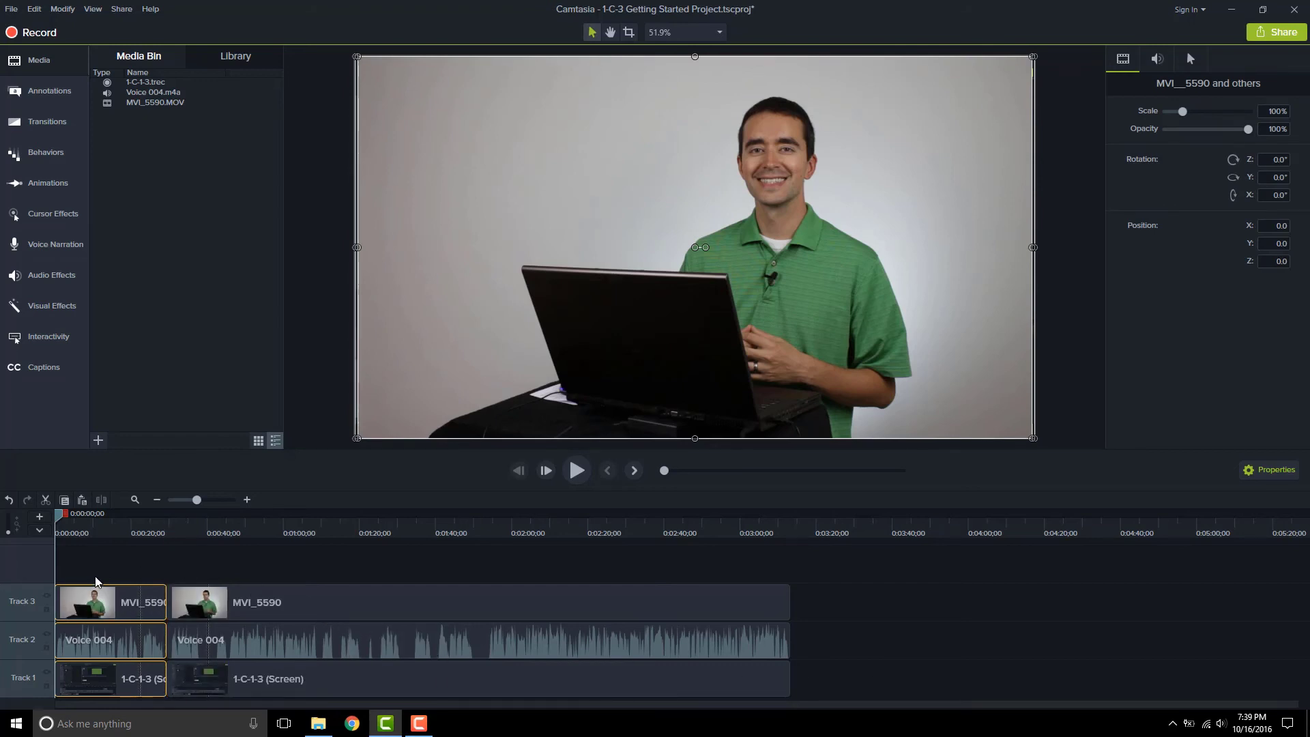
{"action": "left_click_drag", "start_coordinate": [94, 608], "coordinate": [273, 612]}
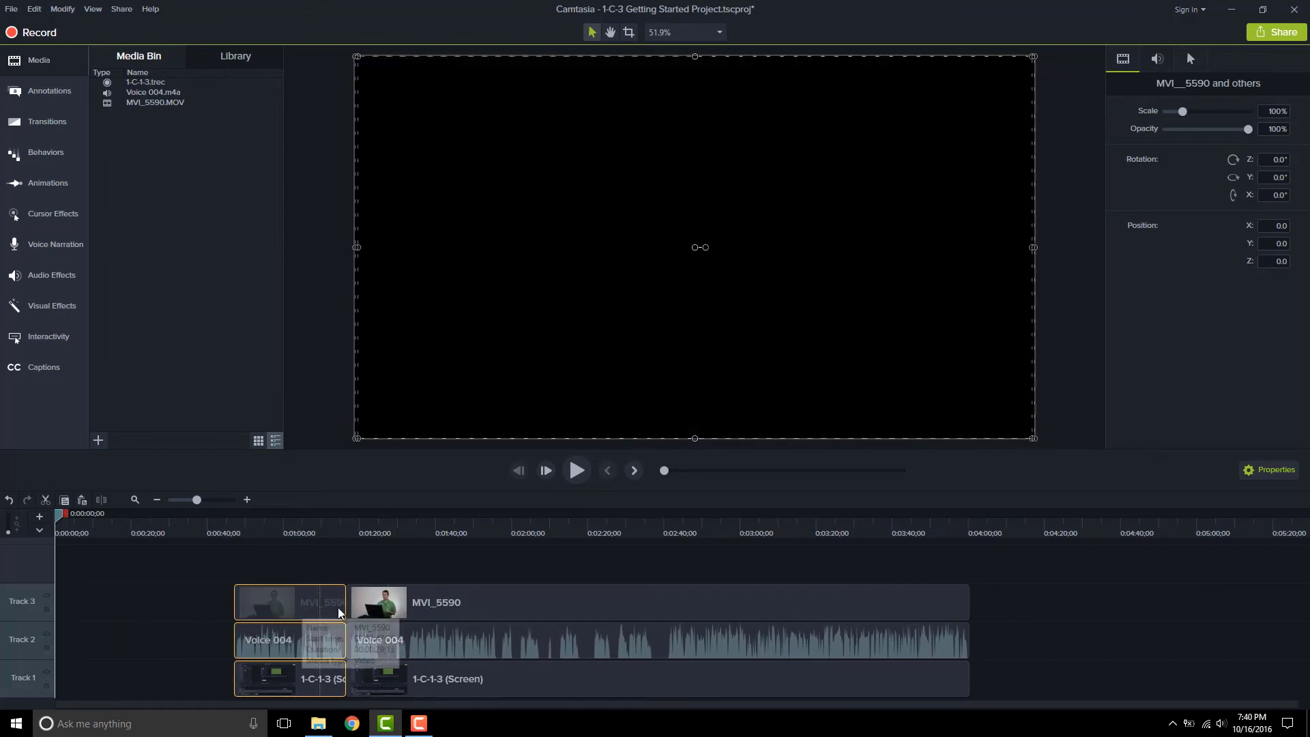
Return clips to 0:00, insert time before them with the playhead, then split at 0:01:50;24 pushing later parts to 0:02:23;18
{"action": "left_click", "coordinate": [196, 588]}
{"action": "left_click", "coordinate": [9, 500]}
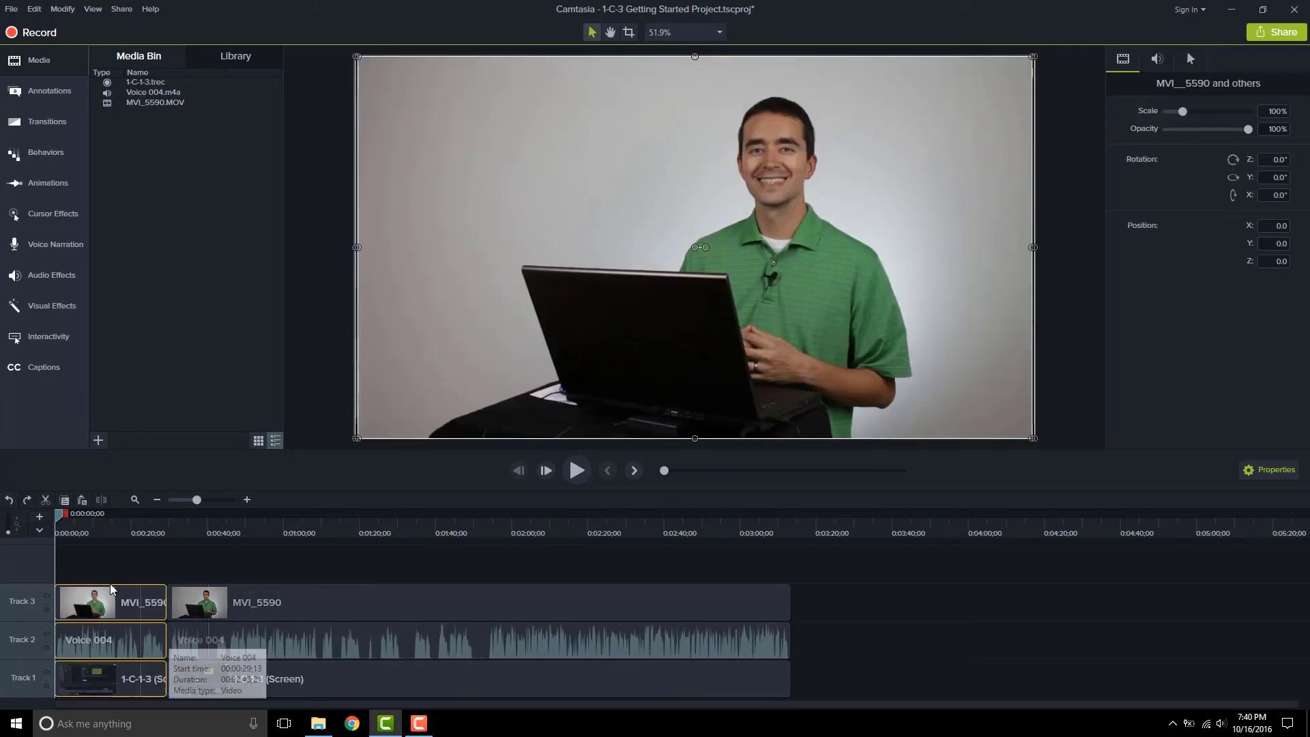
{"action": "left_click", "coordinate": [93, 564]}
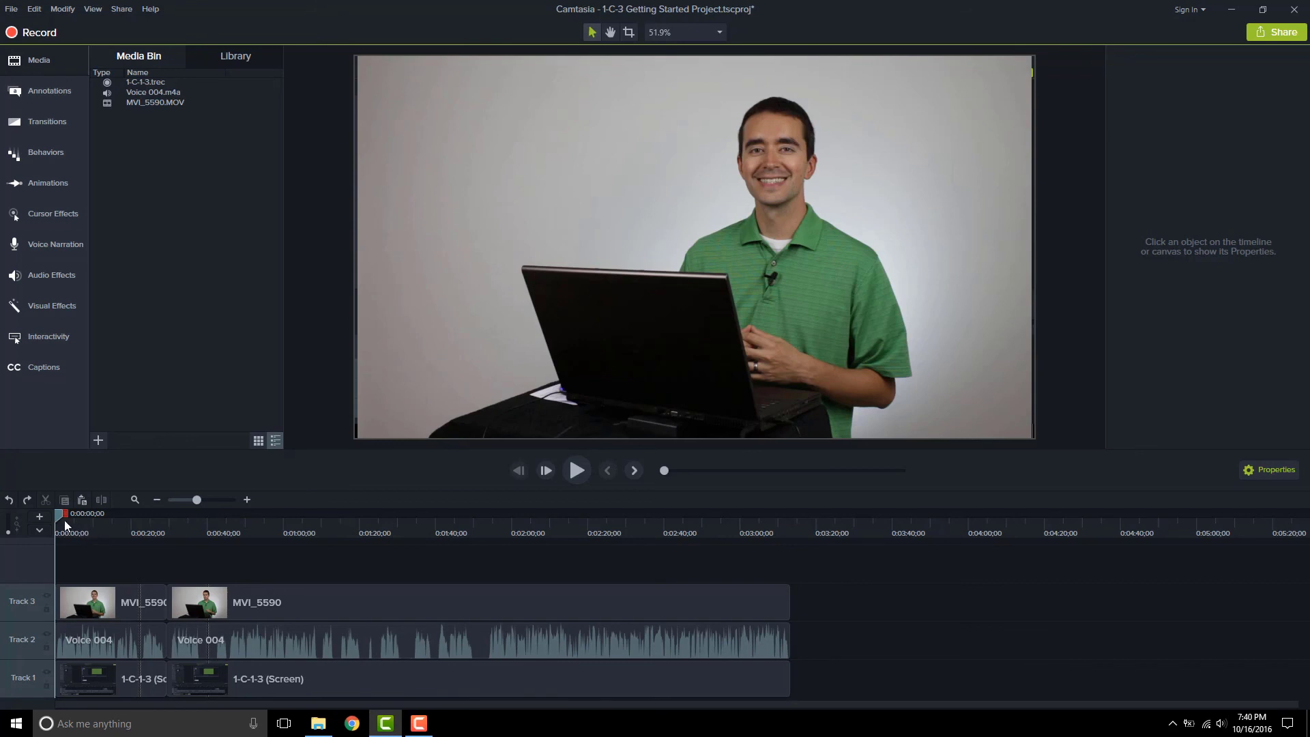
{"action": "left_click_drag", "start_coordinate": [57, 511], "coordinate": [476, 527]}
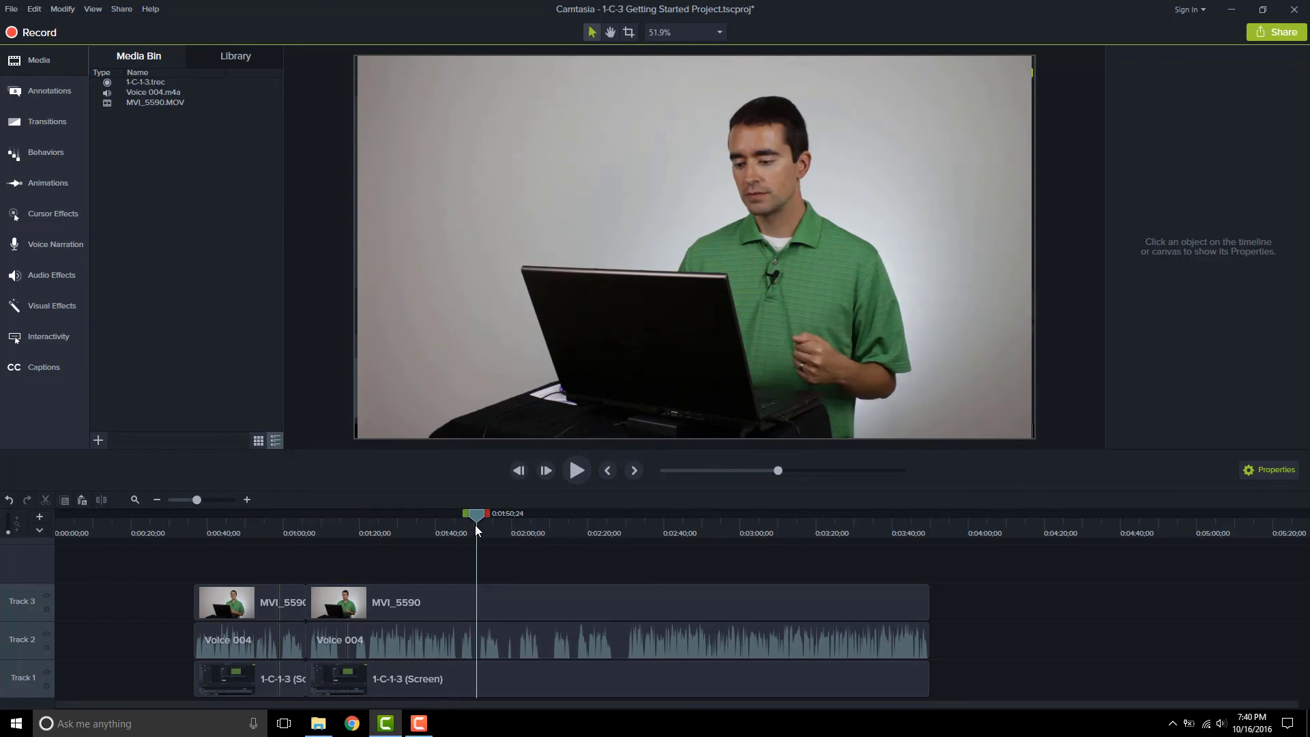
{"action": "left_click_drag", "start_coordinate": [503, 518], "coordinate": [602, 519]}
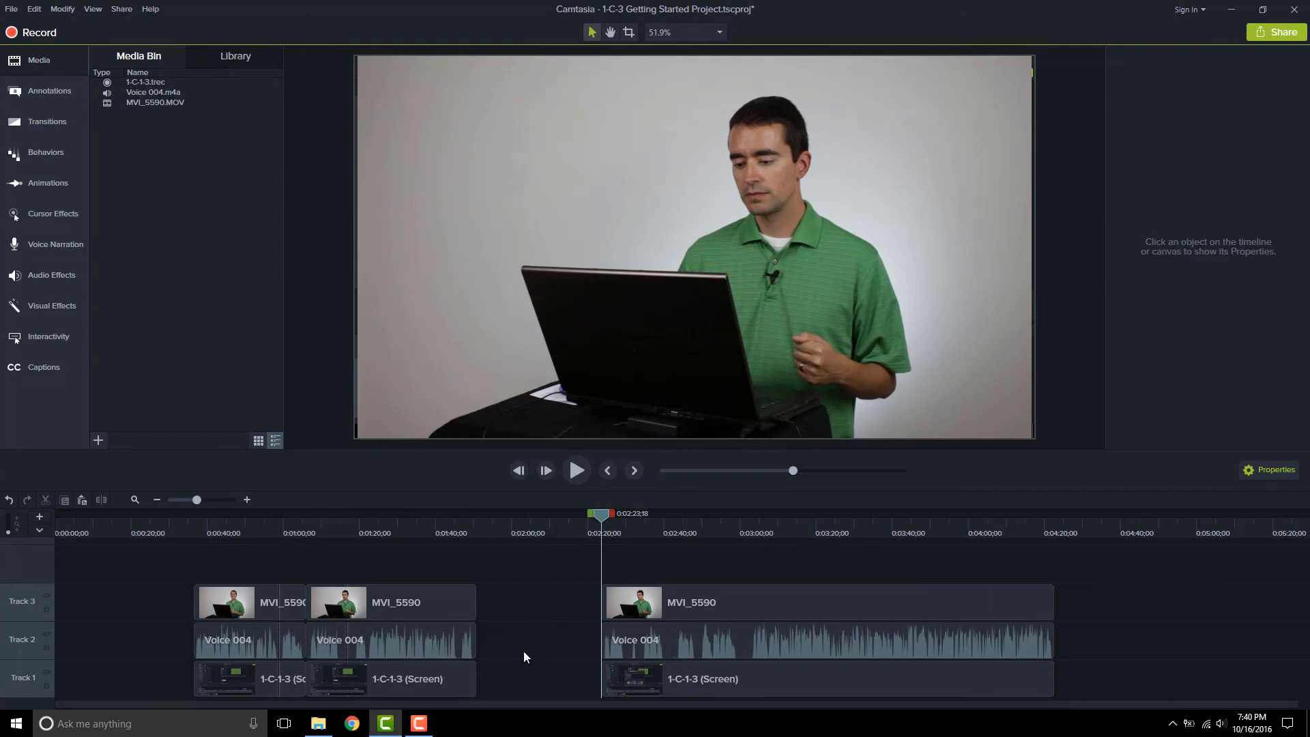